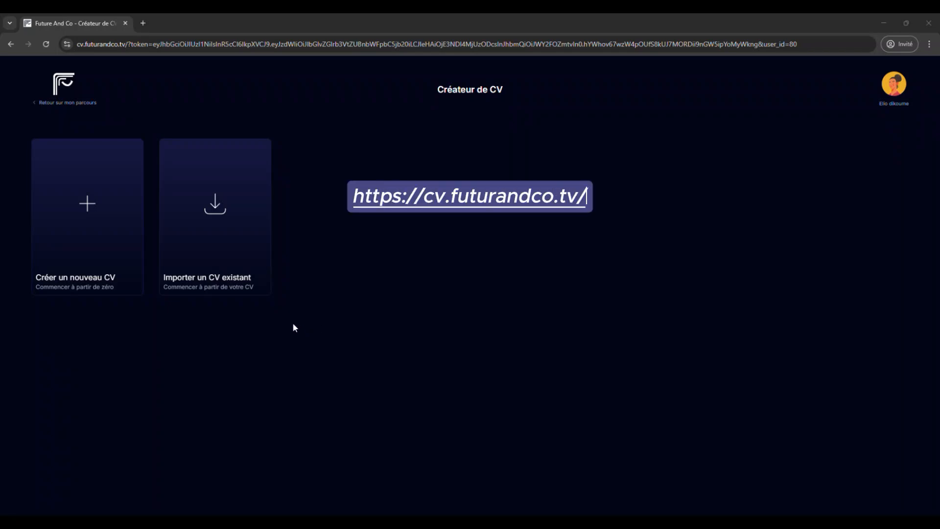
# Step: Start a new CV titled "CV Tutoriel" for the job "Développeur web" and attach the copied job offer text
pyautogui.click(87, 233)
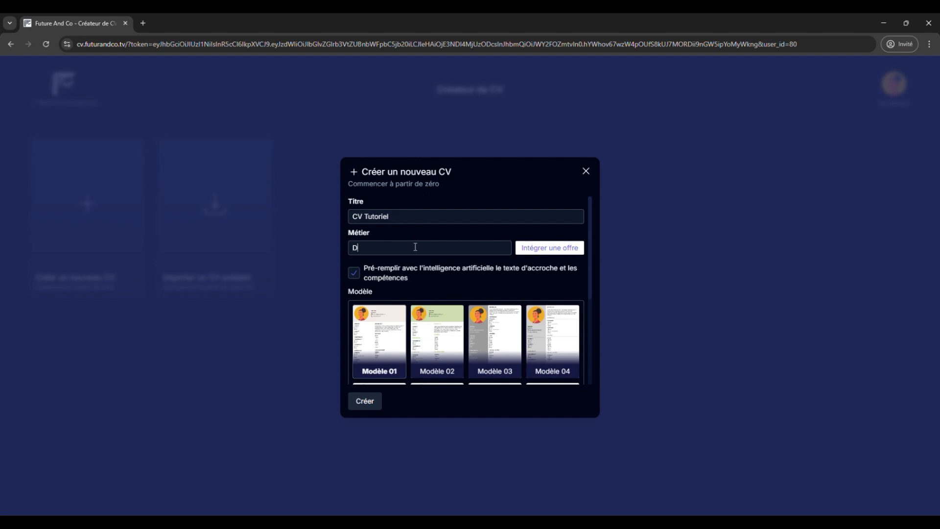
pyautogui.write('oppeur web')
pyautogui.click(533, 254)
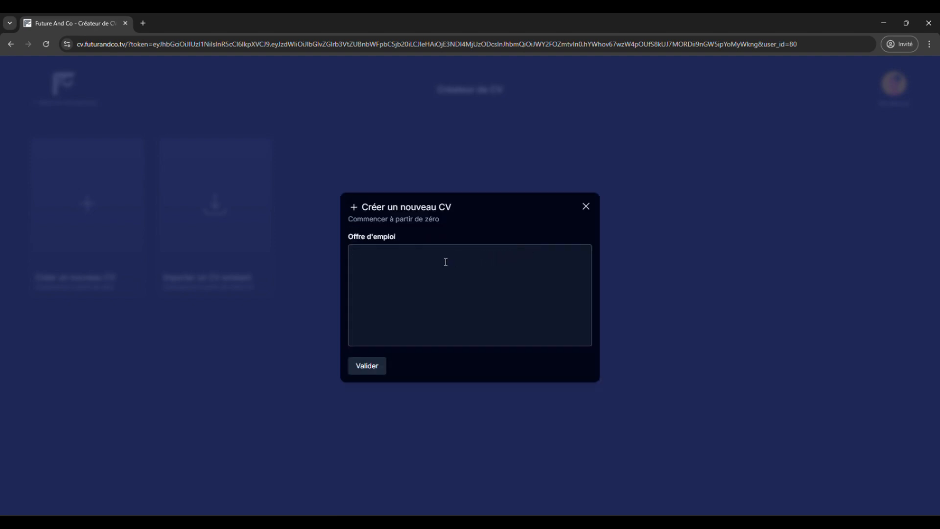
pyautogui.hotkey('ctrl', 'v')
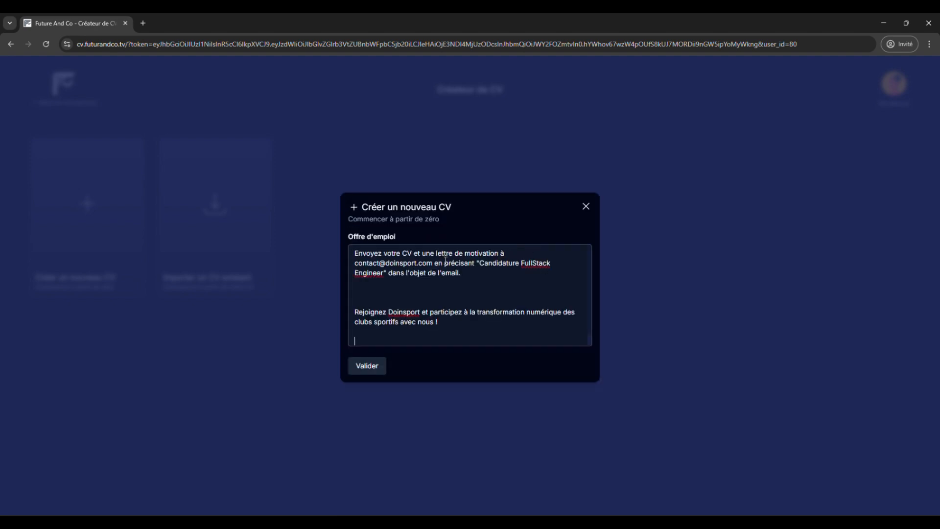
pyautogui.scroll(8, 453, 280)
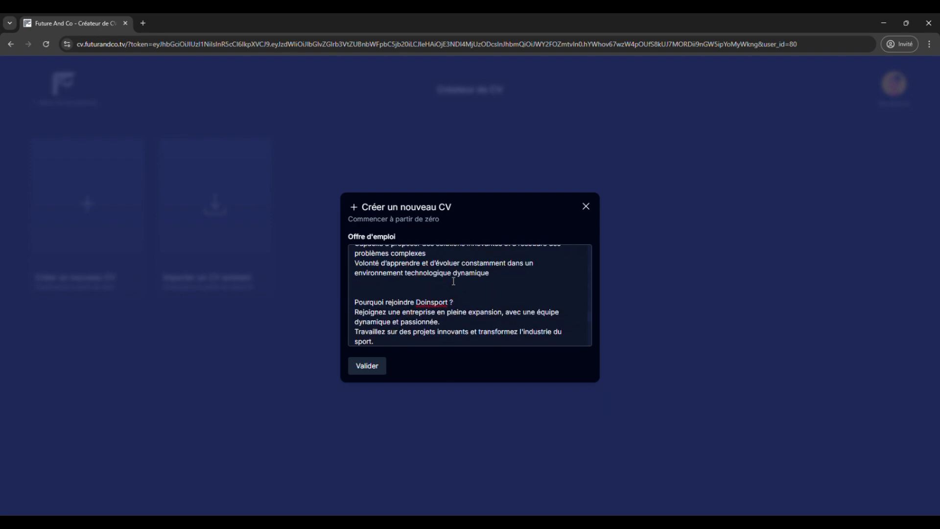
pyautogui.scroll(5, 453, 281)
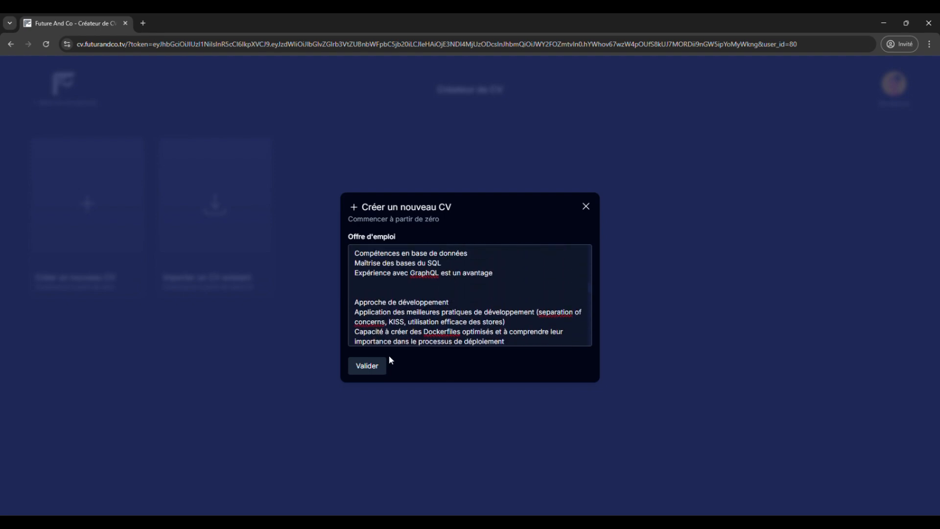
pyautogui.click(376, 375)
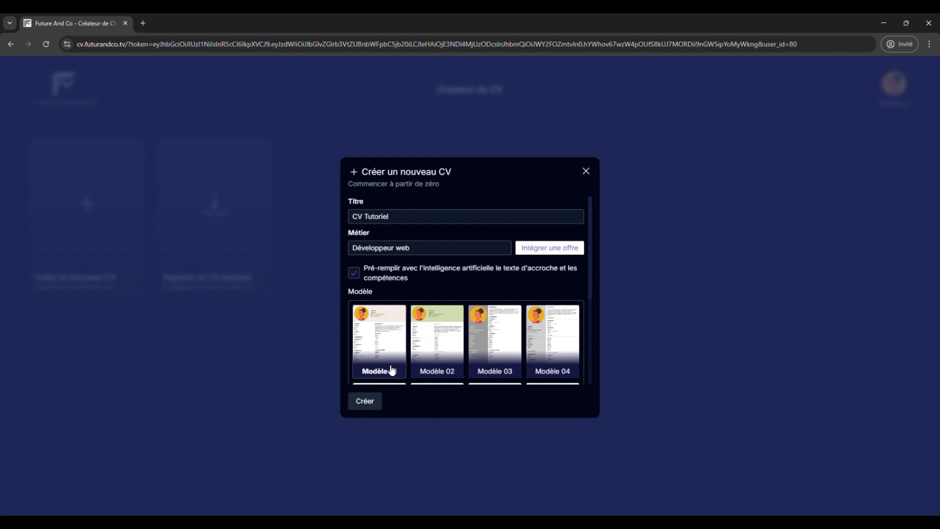
# Step: Select the Modèle 10 template for the new CV and create it
pyautogui.scroll(-1, 434, 279)
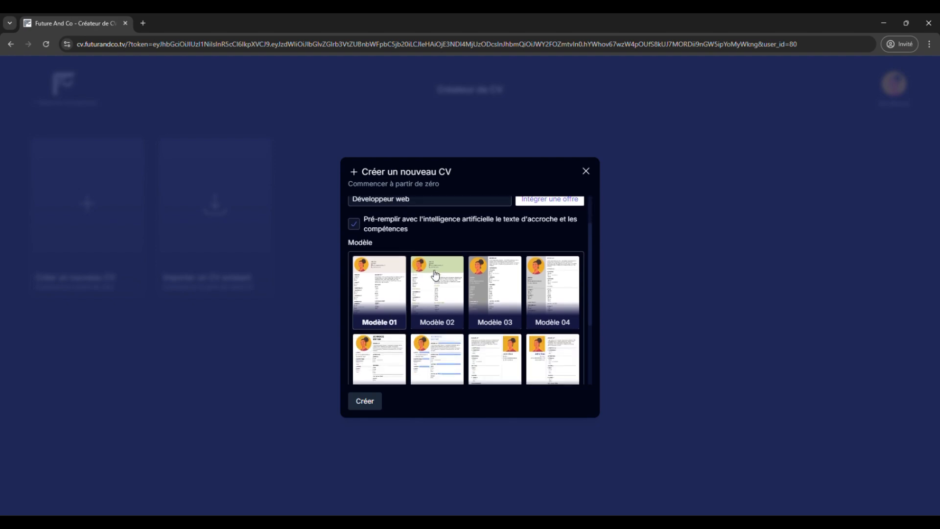
pyautogui.click(435, 290)
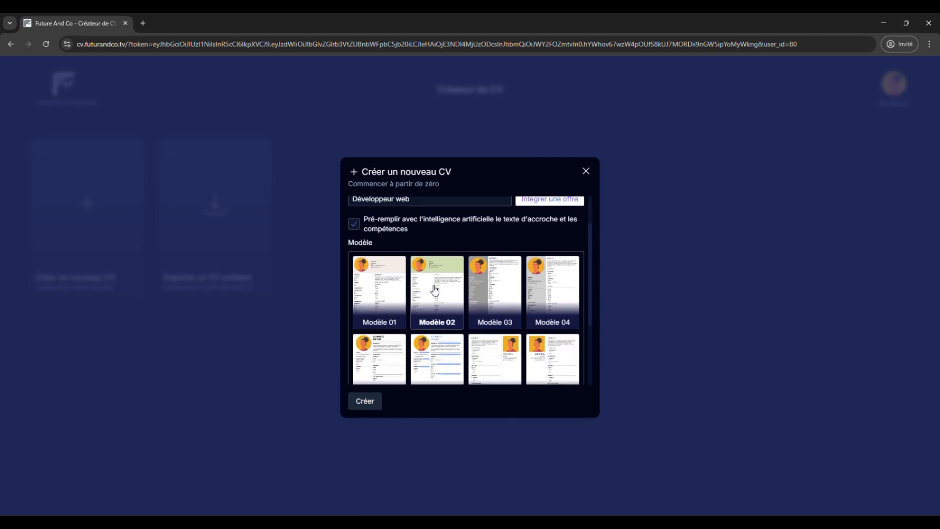
pyautogui.click(494, 290)
pyautogui.click(544, 291)
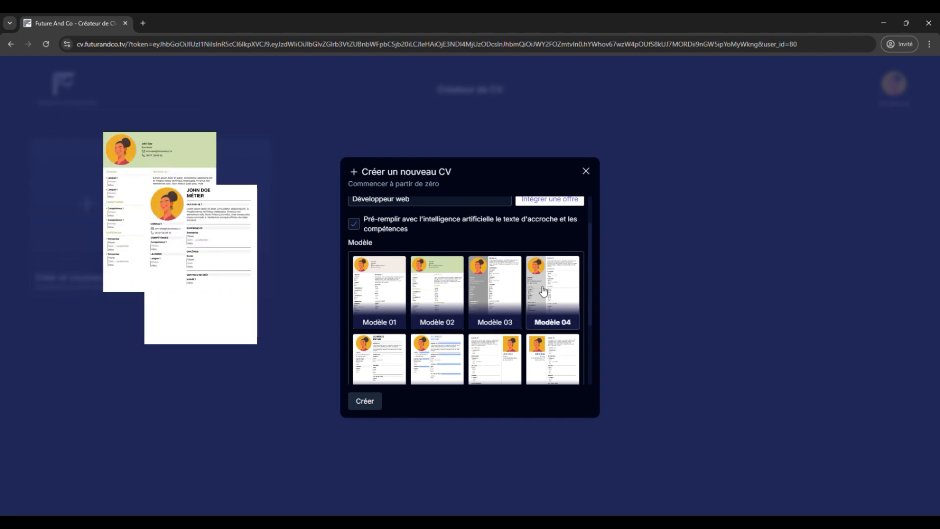
pyautogui.click(547, 350)
pyautogui.scroll(-2, 513, 298)
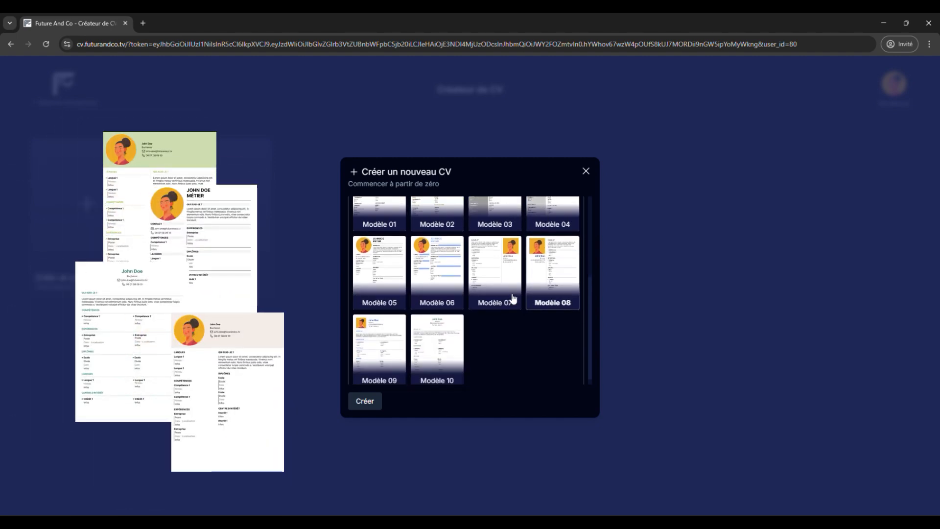
pyautogui.click(440, 337)
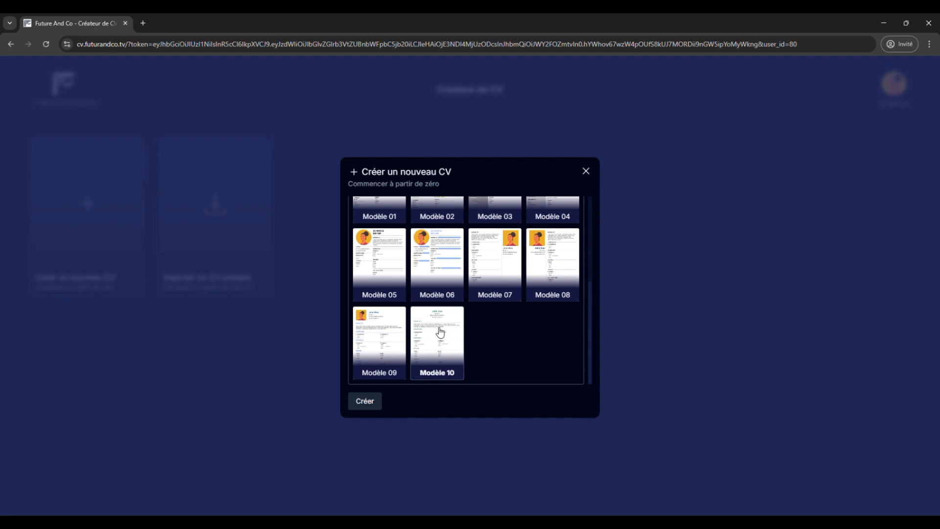
pyautogui.click(365, 401)
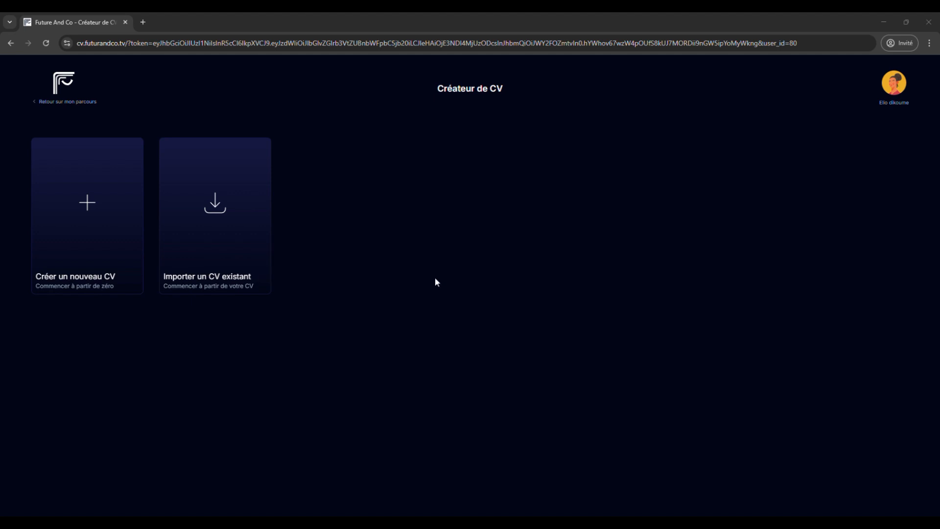
# Step: Start importing an existing CV and supply its file from the computer's file explorer
pyautogui.click(210, 245)
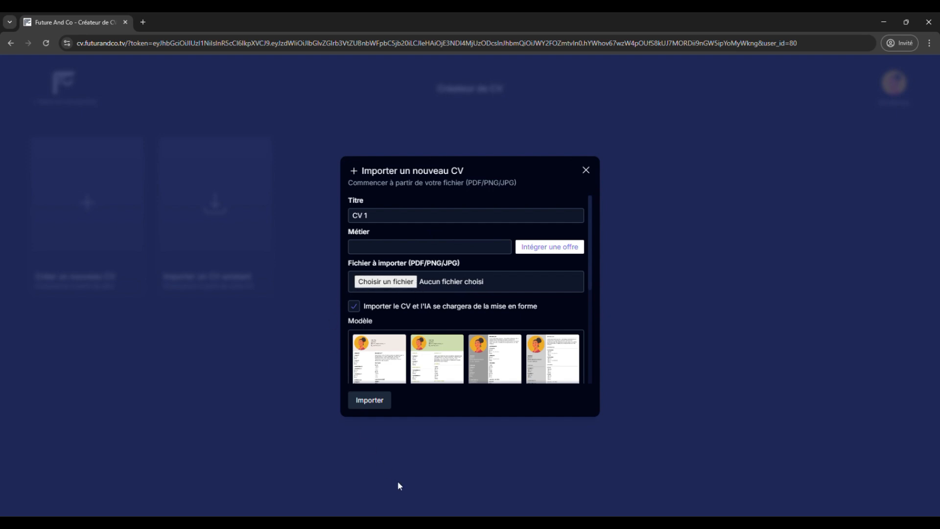
pyautogui.click(415, 521)
pyautogui.moveTo(243, 469); pyautogui.dragTo(461, 284)
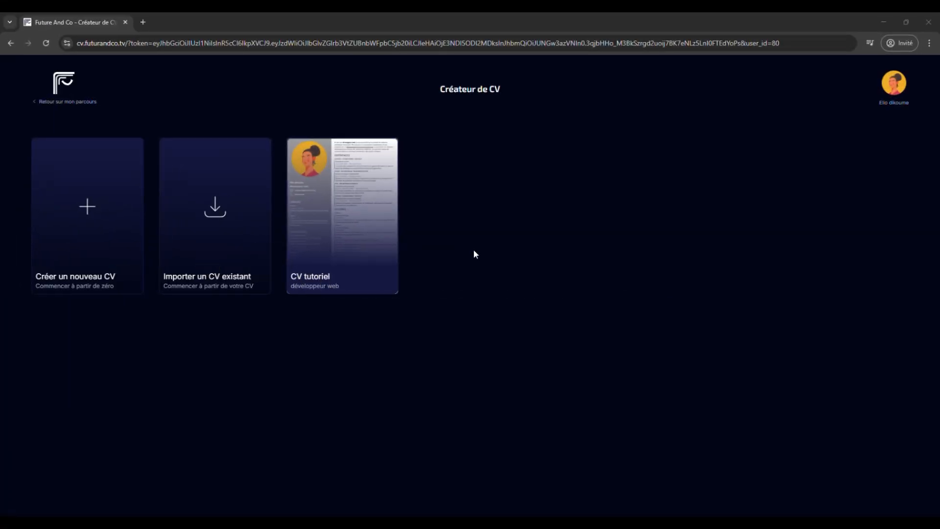
# Step: Open the existing "CV tutoriel" for editing
pyautogui.click(333, 232)
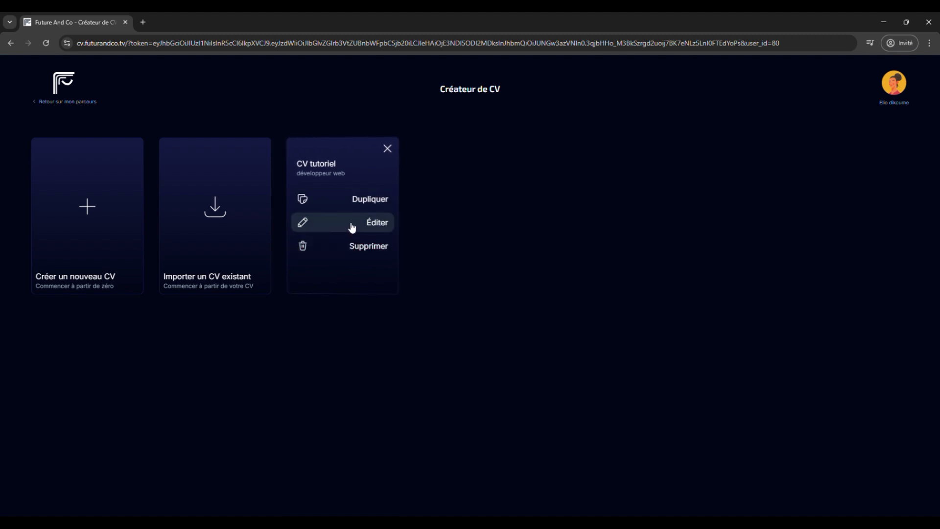
pyautogui.click(352, 226)
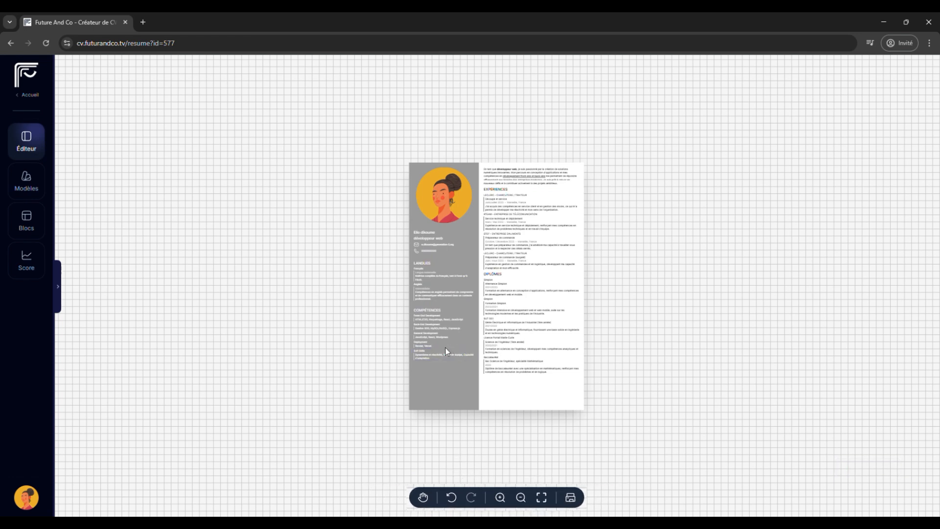
# Step: Examine the CV on the canvas by moving the page, resetting the view and zooming in on it
pyautogui.click(424, 498)
pyautogui.moveTo(447, 387)
pyautogui.mouseDown()
pyautogui.moveTo(446, 427)
pyautogui.moveTo(454, 398)
pyautogui.mouseUp()
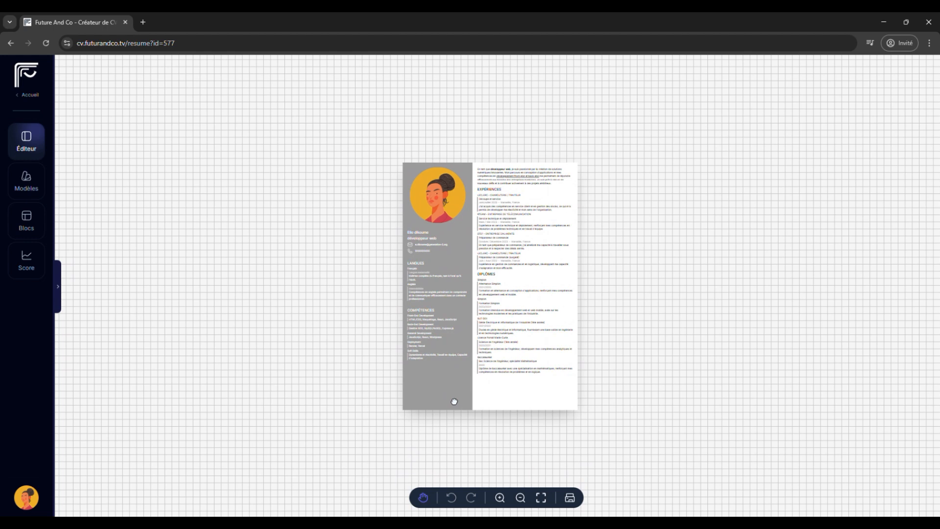
pyautogui.click(425, 497)
pyautogui.click(500, 498)
pyautogui.click(500, 498)
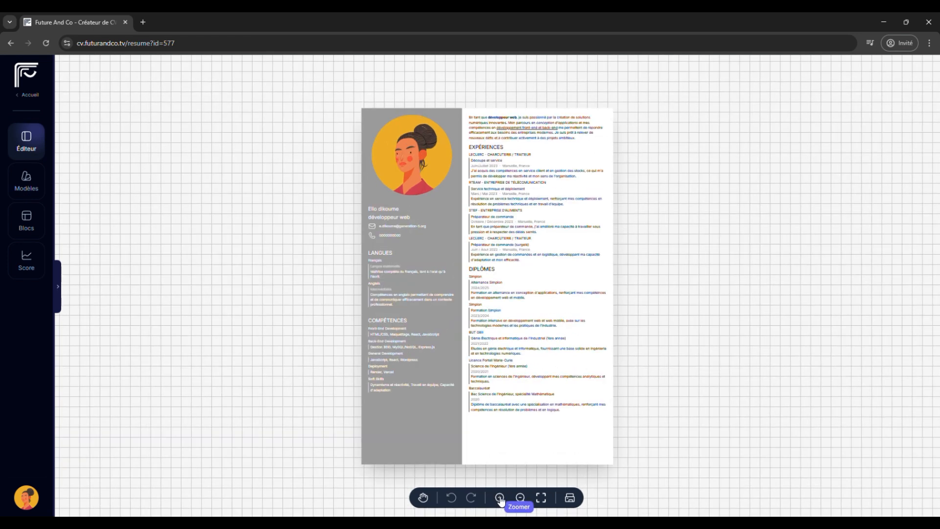
pyautogui.click(540, 500)
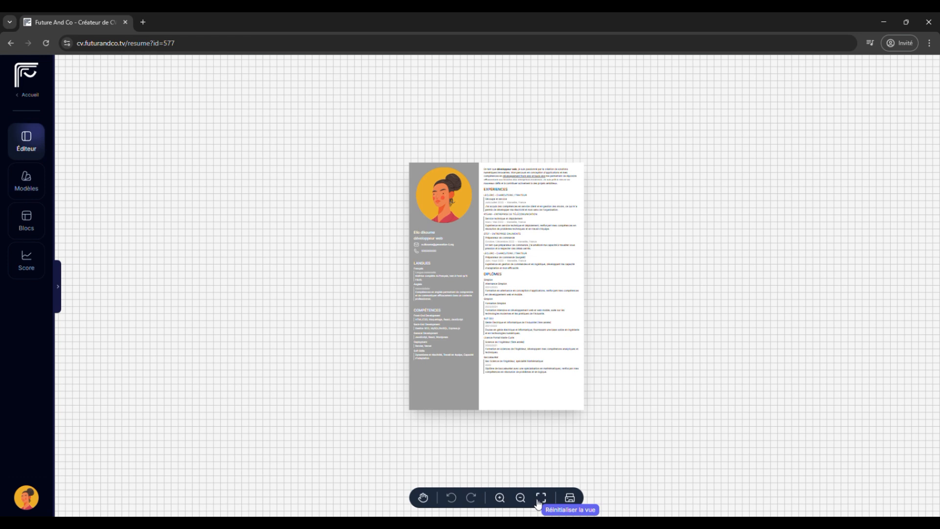
pyautogui.click(500, 497)
pyautogui.click(500, 497)
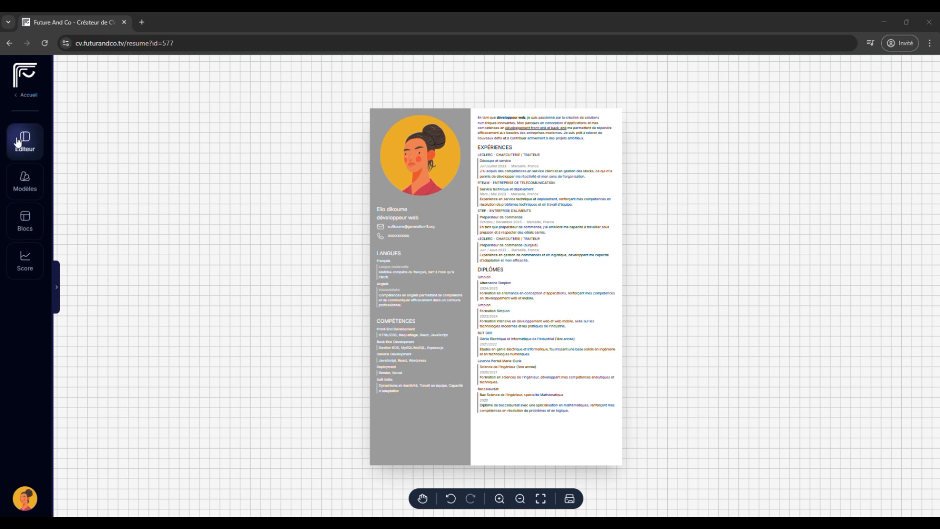
# Step: Open the Entête section of the CV in the editor
pyautogui.click(34, 137)
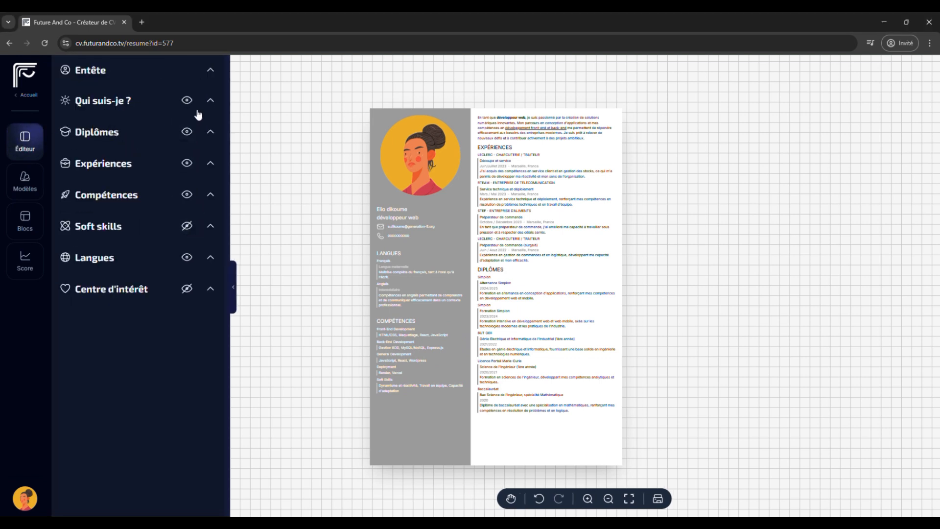
pyautogui.click(208, 72)
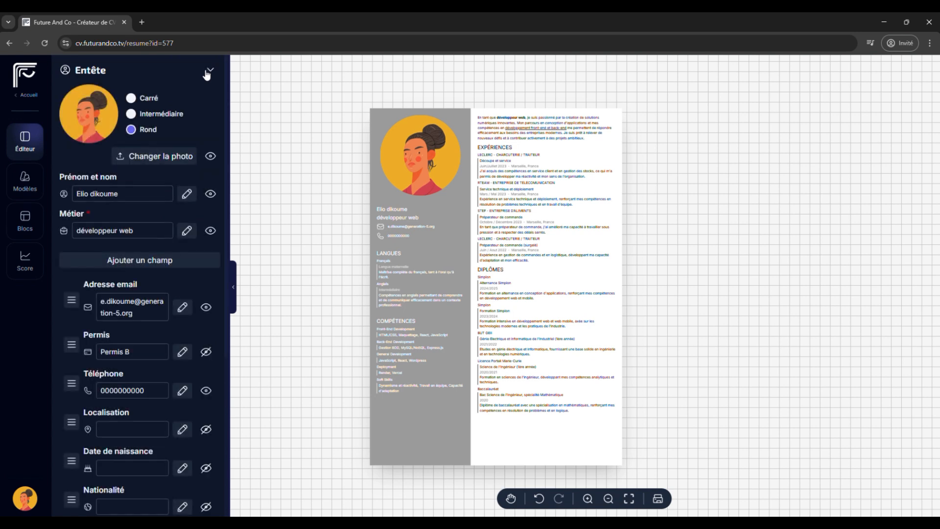
# Step: Try the Carré and Intermédiaire shapes on the profile photo and return it to Rond
pyautogui.click(132, 97)
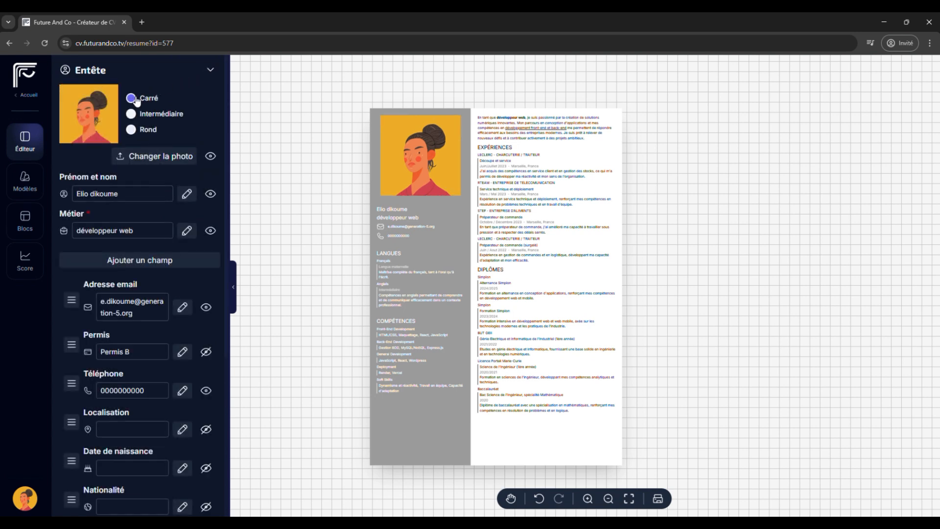
pyautogui.click(132, 114)
pyautogui.click(132, 130)
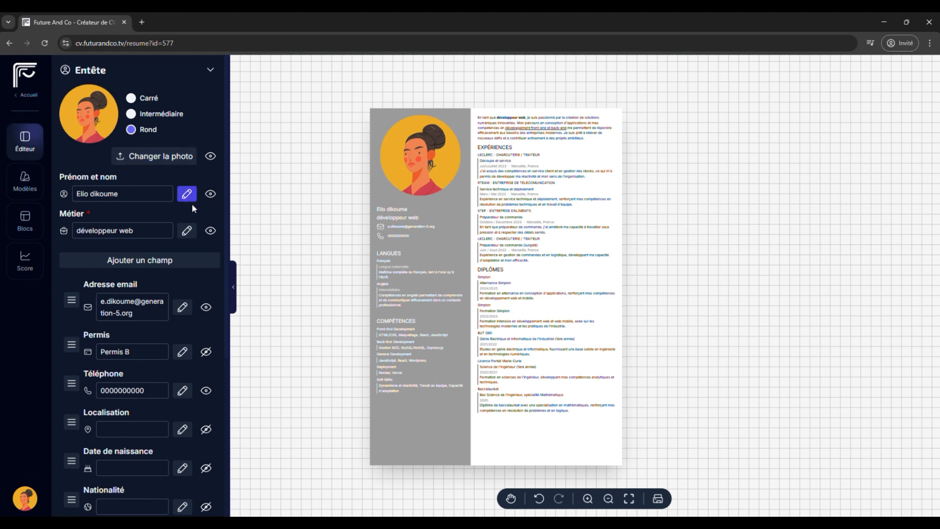
# Step: Make the Permis field visible on the CV, move it below Téléphone and collapse the Entête section
pyautogui.click(202, 353)
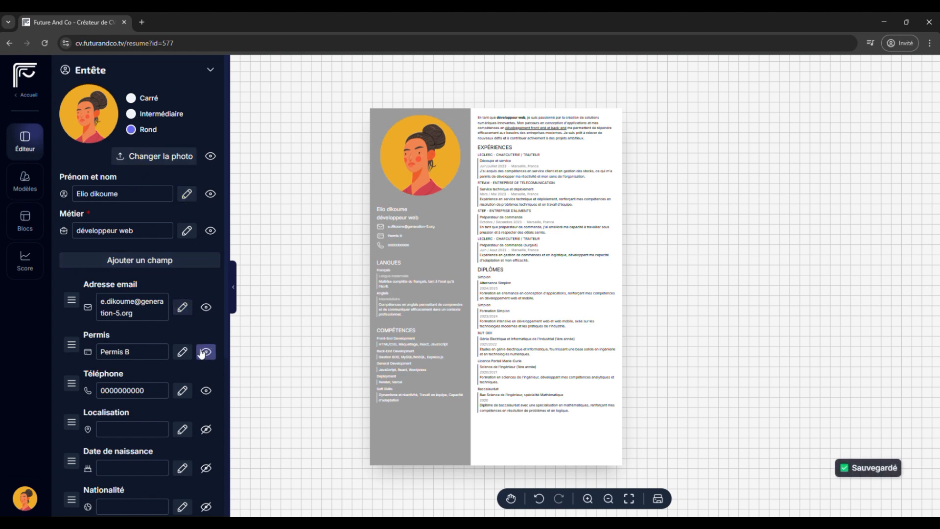
pyautogui.moveTo(72, 345); pyautogui.dragTo(72, 392)
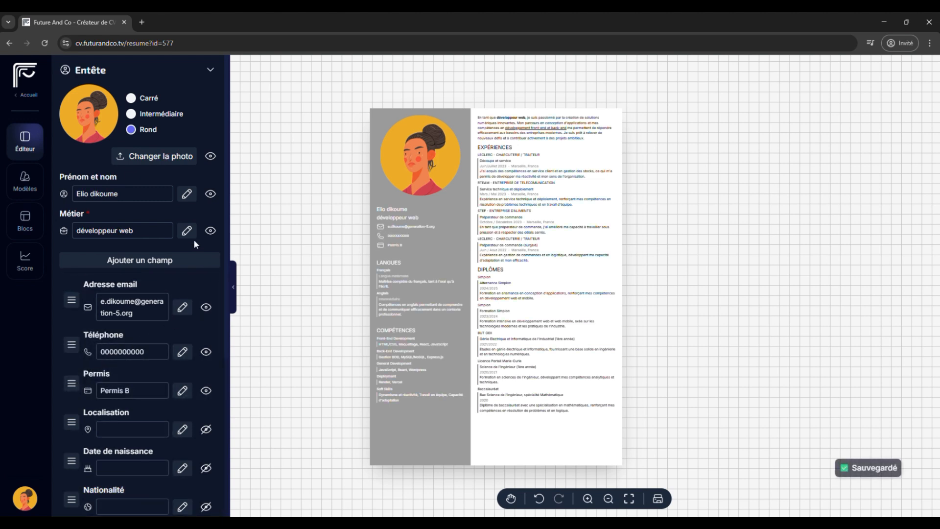
pyautogui.click(204, 73)
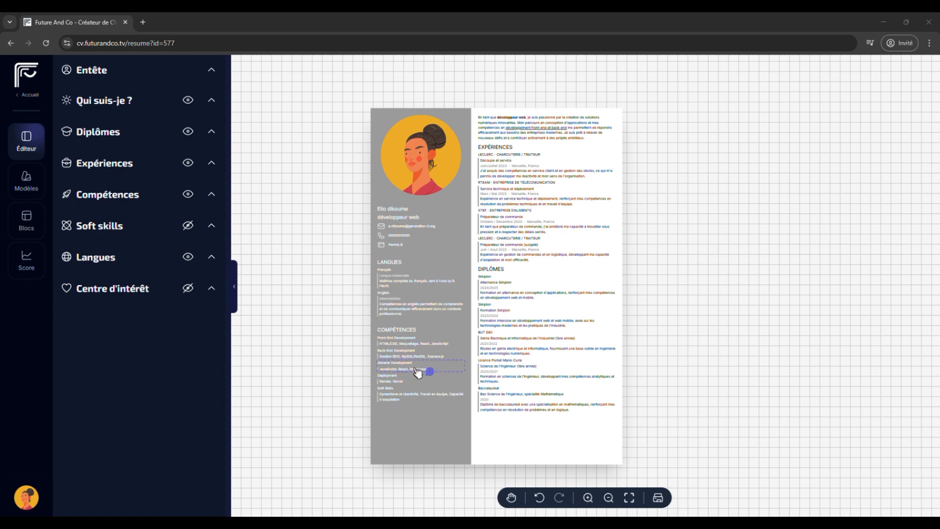
# Step: Expand the Compétences section in the editor with the CV's skills area enlarged
pyautogui.scroll(1, 397, 376)
pyautogui.scroll(1, 396, 380)
pyautogui.scroll(3, 396, 383)
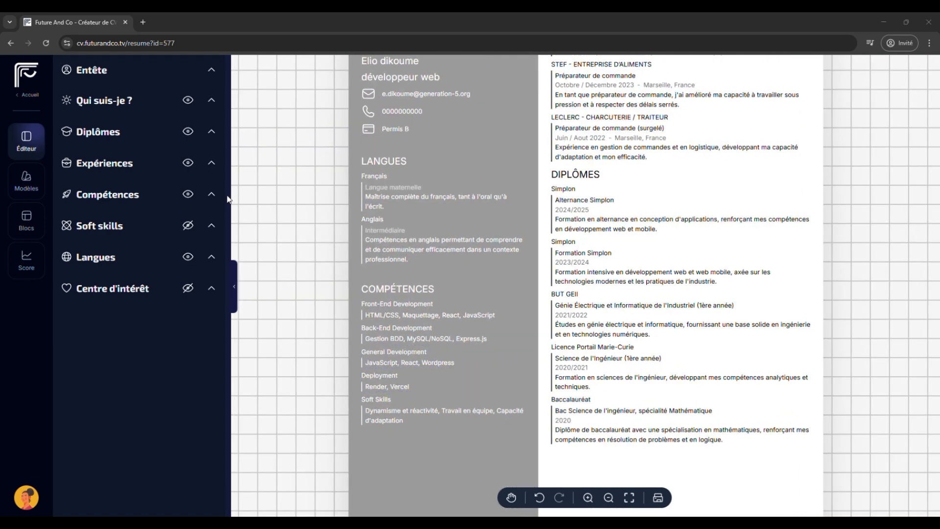
pyautogui.click(211, 195)
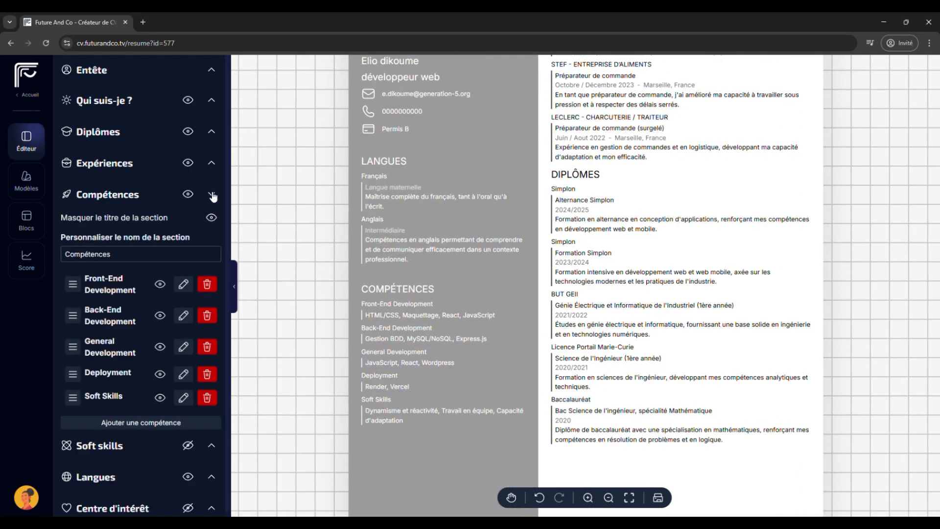
# Step: Try hiding the Compétences section title, show it again and leave the section name as it is
pyautogui.click(210, 218)
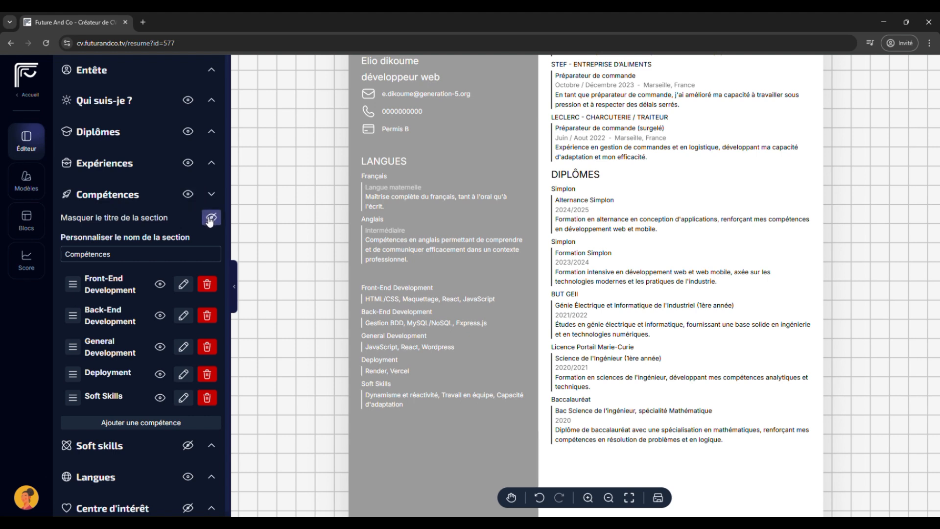
pyautogui.click(210, 219)
pyautogui.click(140, 252)
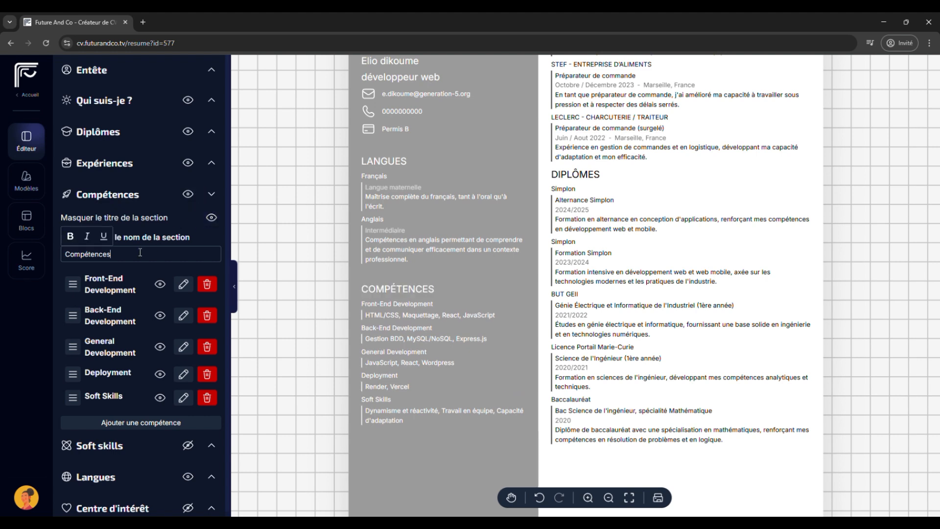
pyautogui.click(199, 229)
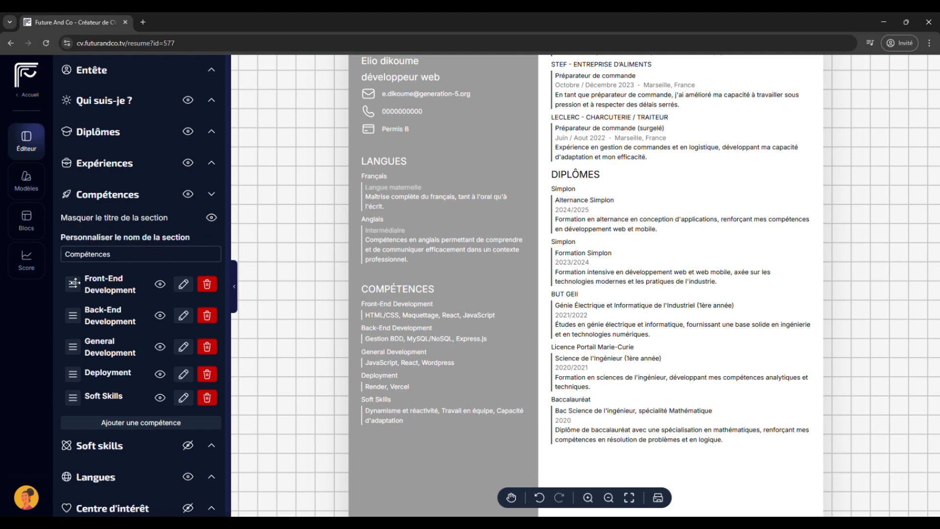
# Step: Move the Front-End Development skill below General Development in the Compétences list
pyautogui.moveTo(73, 284); pyautogui.dragTo(72, 311)
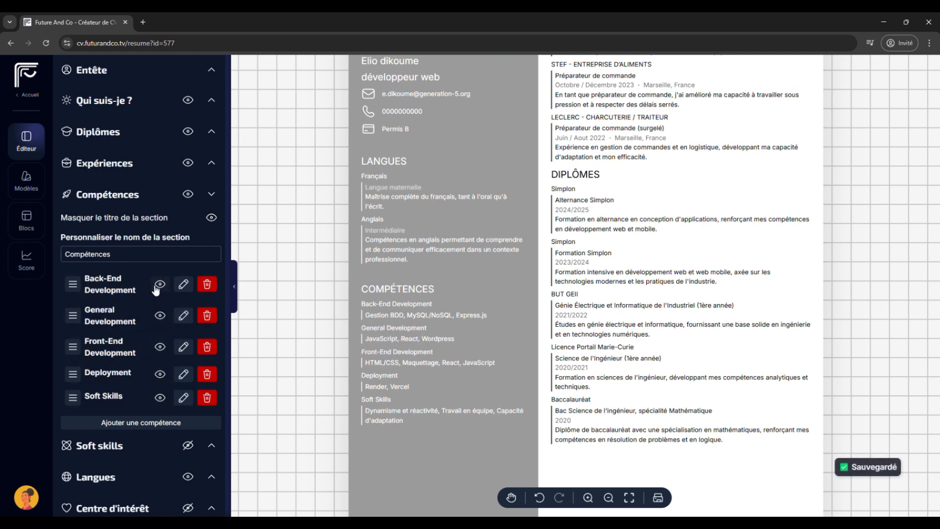
# Step: Rewrite the Back-End Development skill's additional information with Écriture magique and save the skill
pyautogui.click(183, 284)
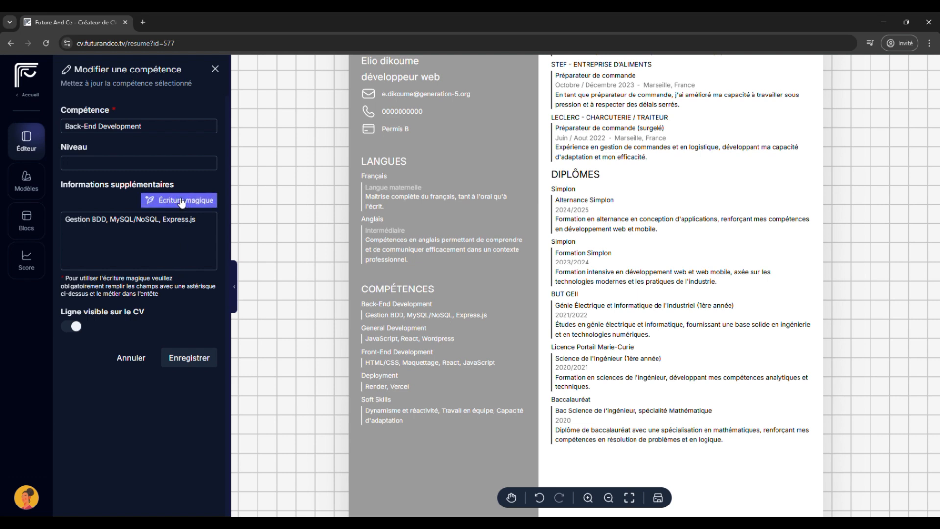
pyautogui.click(181, 201)
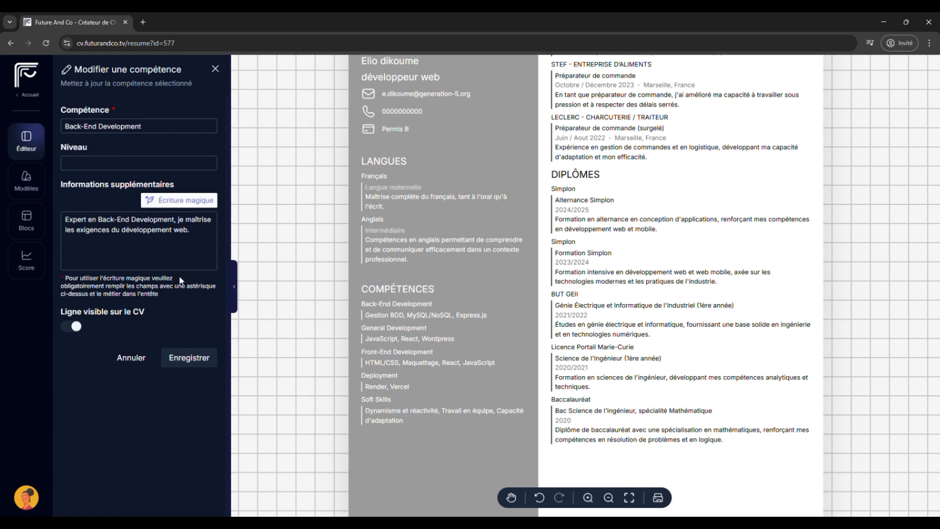
pyautogui.click(181, 359)
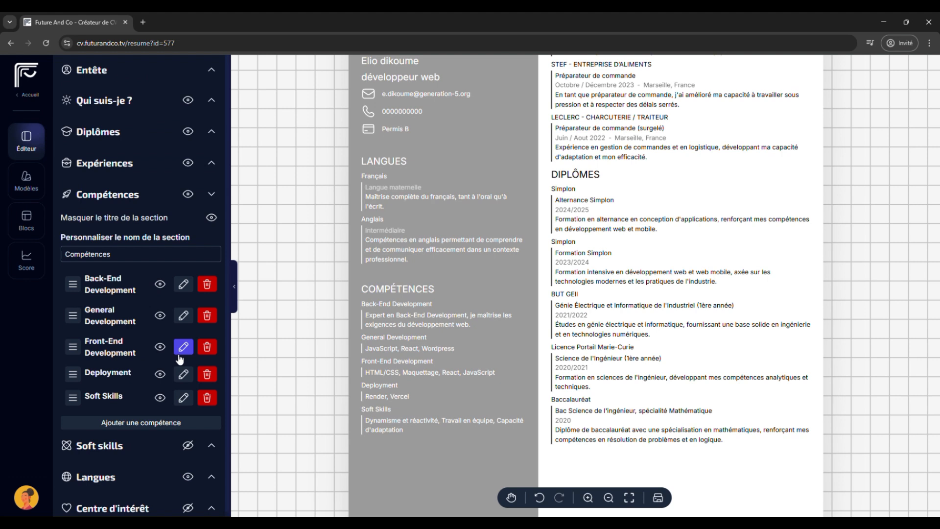
# Step: Open the General Development skill directly from the CV and set the sidebar's text colour to 231D1D
pyautogui.click(233, 288)
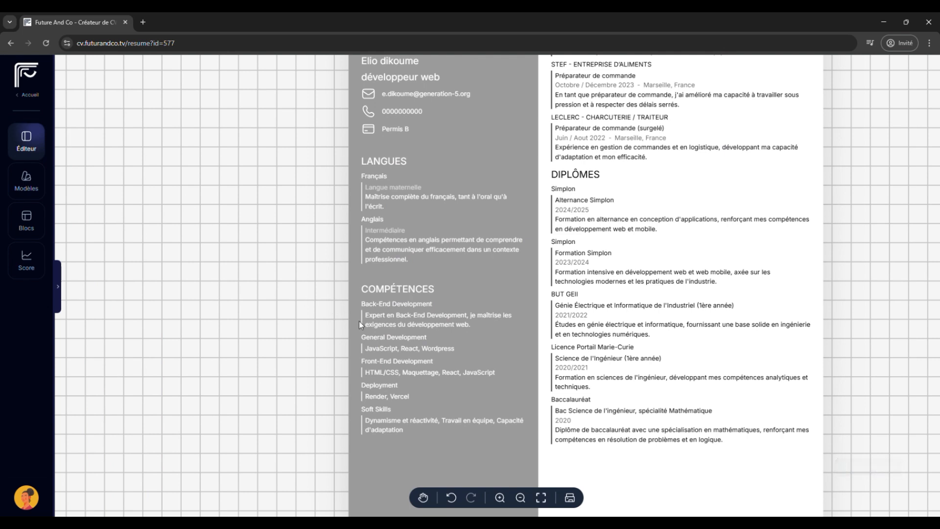
pyautogui.click(392, 348)
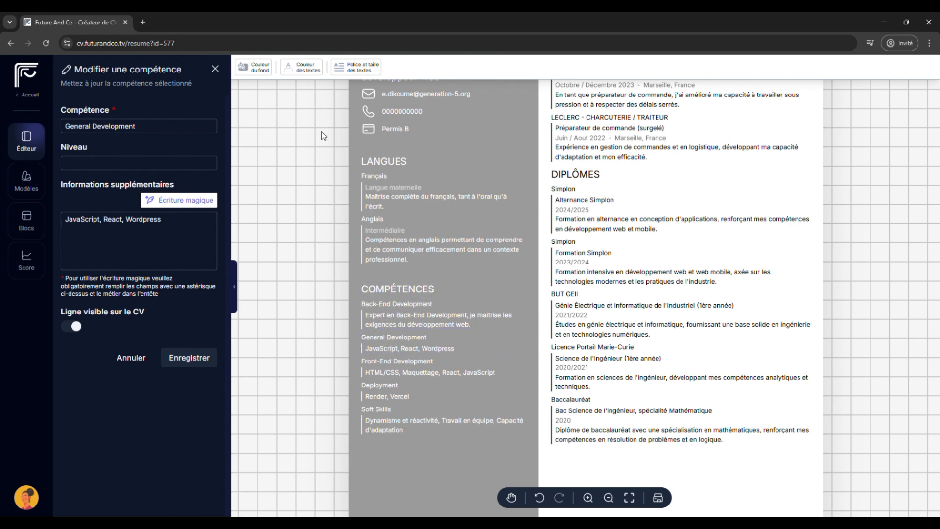
pyautogui.click(308, 70)
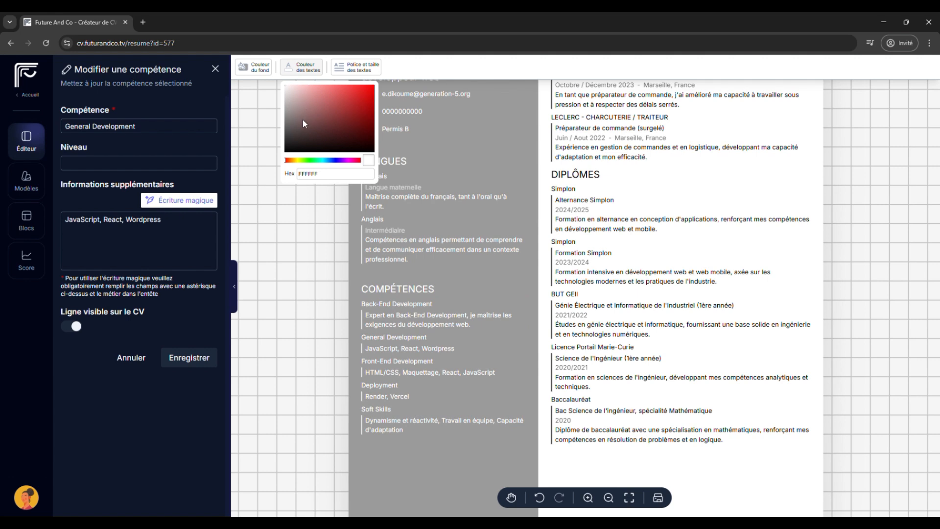
pyautogui.moveTo(305, 124); pyautogui.dragTo(300, 143)
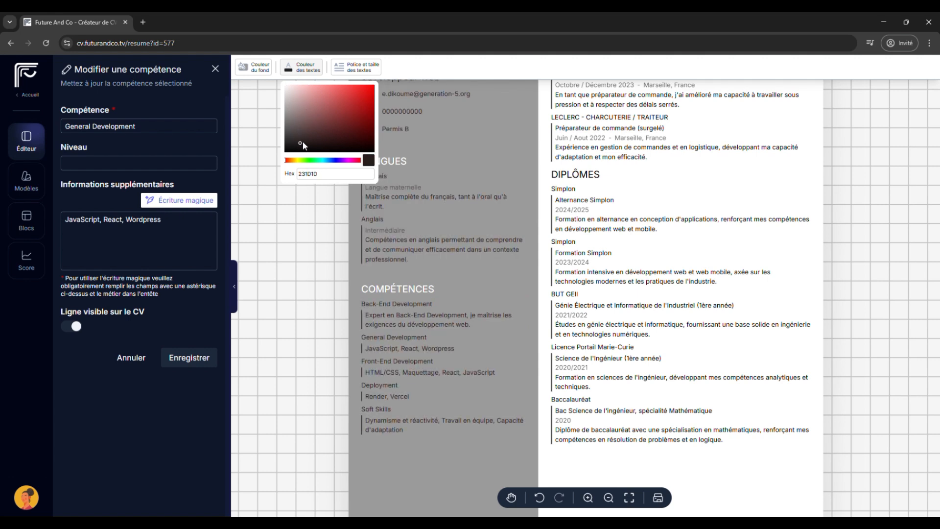
# Step: Change the CV's text font to Montserrat
pyautogui.click(351, 73)
pyautogui.click(365, 91)
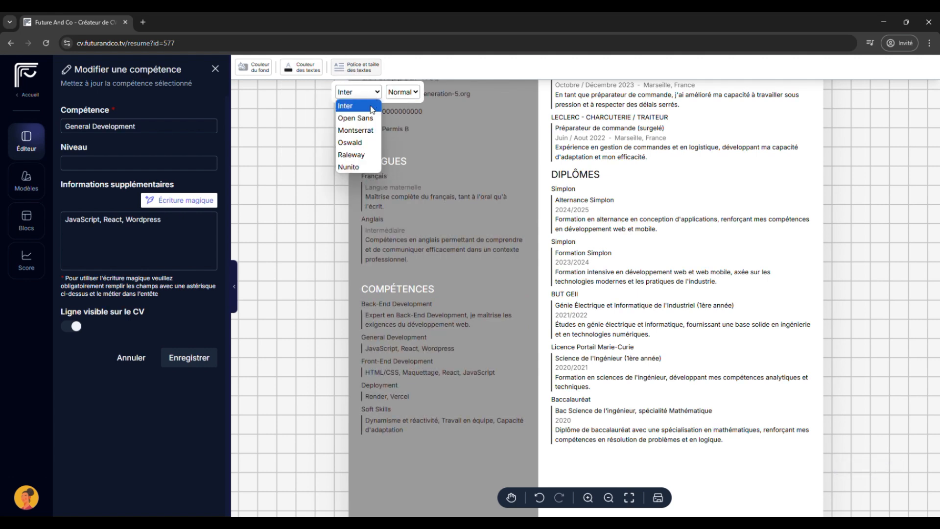
pyautogui.click(370, 131)
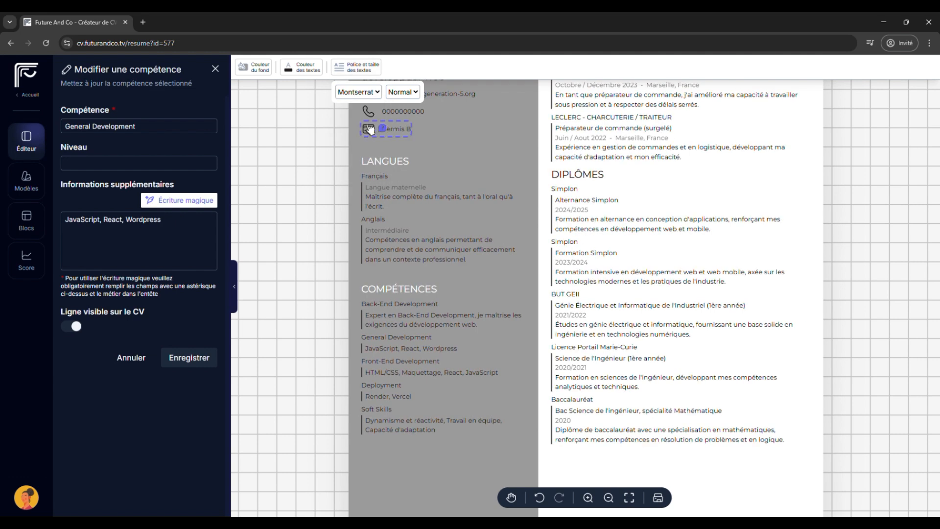
pyautogui.click(362, 70)
# Step: Set the background colour of the CV's sidebar to light grey DEDEDE
pyautogui.click(263, 65)
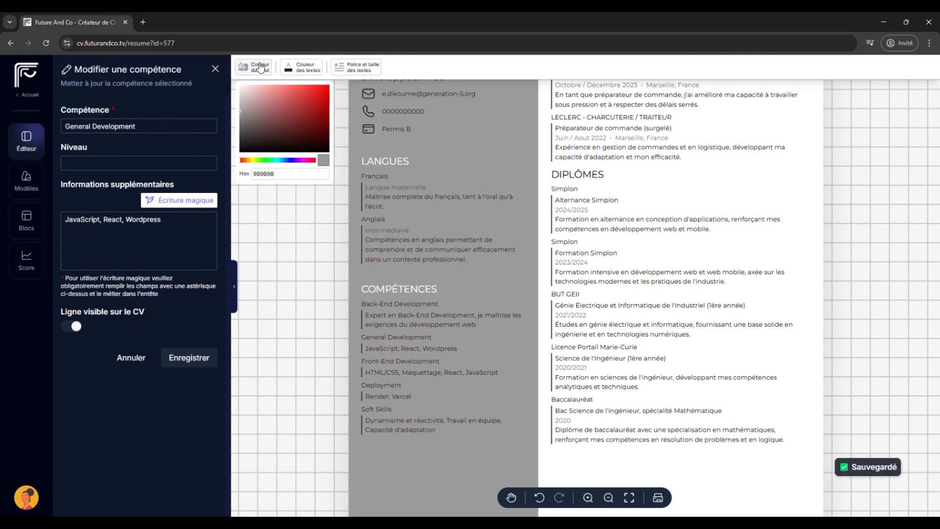
pyautogui.moveTo(245, 100); pyautogui.dragTo(240, 94)
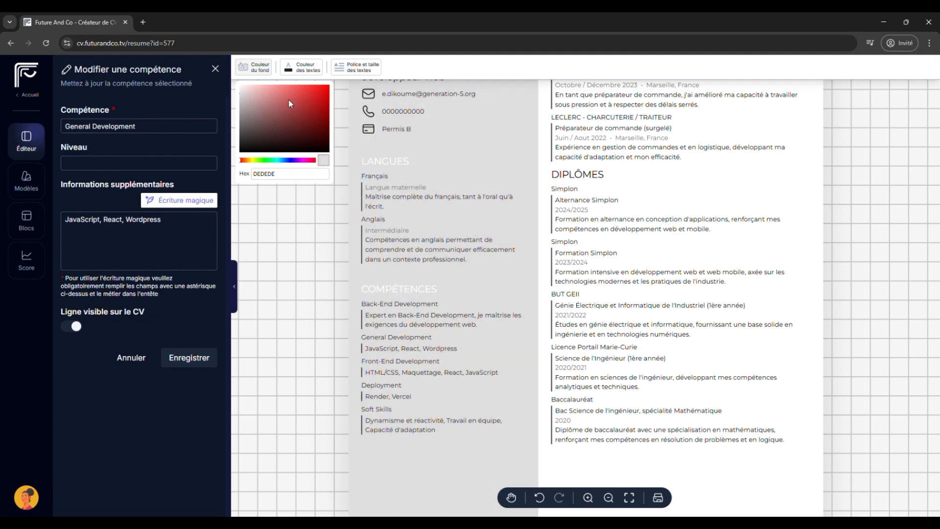
pyautogui.click(271, 70)
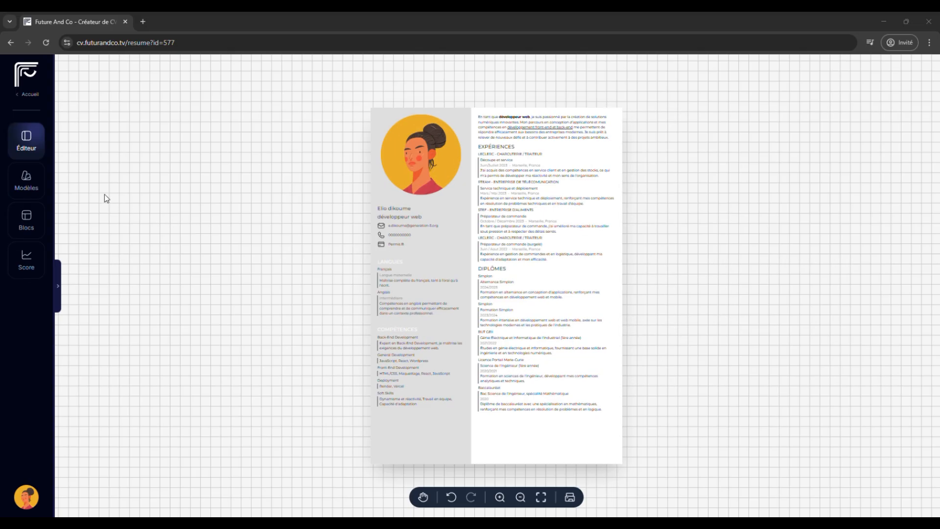
# Step: Try the Modèle 04, Modèle 05 and Modèle 06 templates on the CV
pyautogui.click(27, 182)
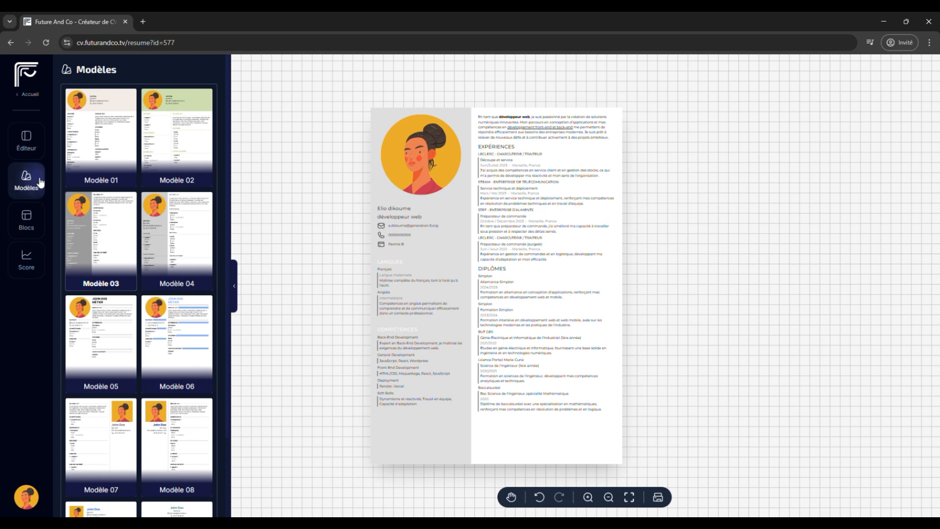
pyautogui.click(163, 221)
pyautogui.click(119, 315)
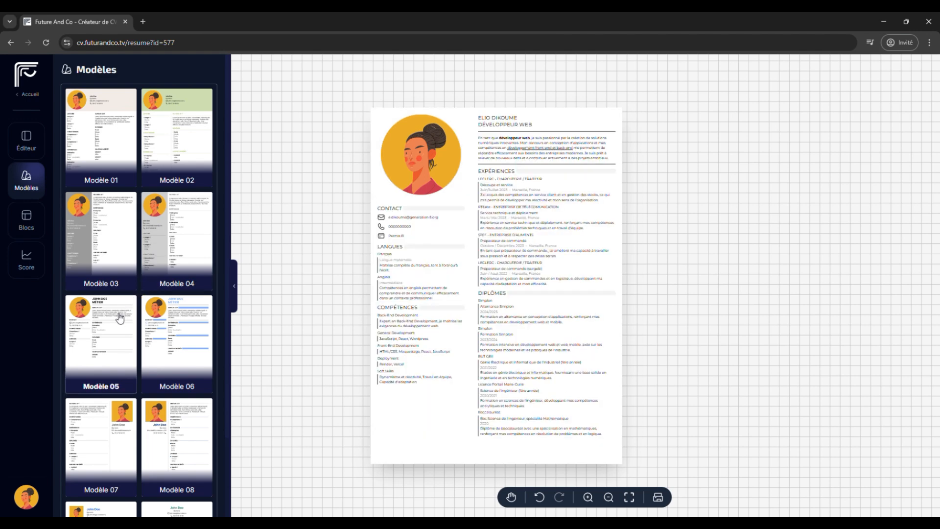
pyautogui.click(172, 347)
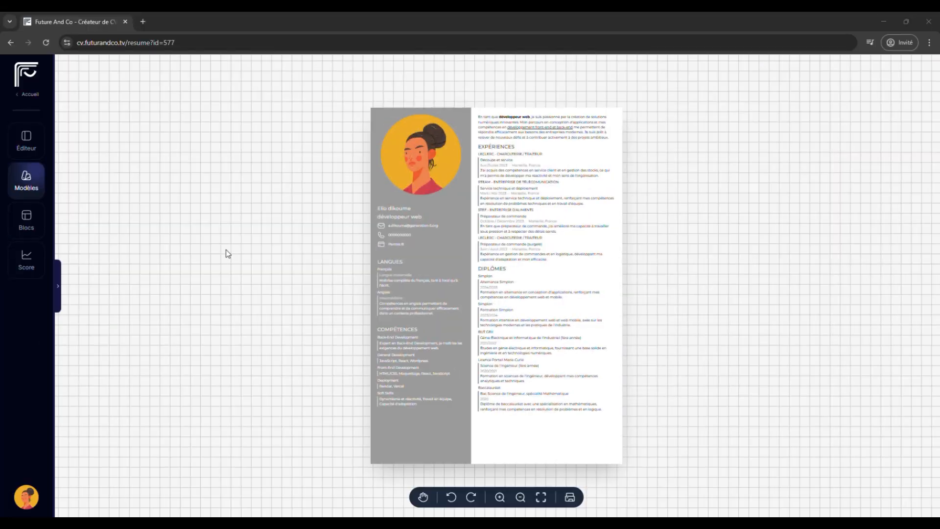
# Step: Try swapping the Langues block with Qui suis-je ? and Diplômes with Compétences between the CV's sidebar and main content
pyautogui.click(29, 222)
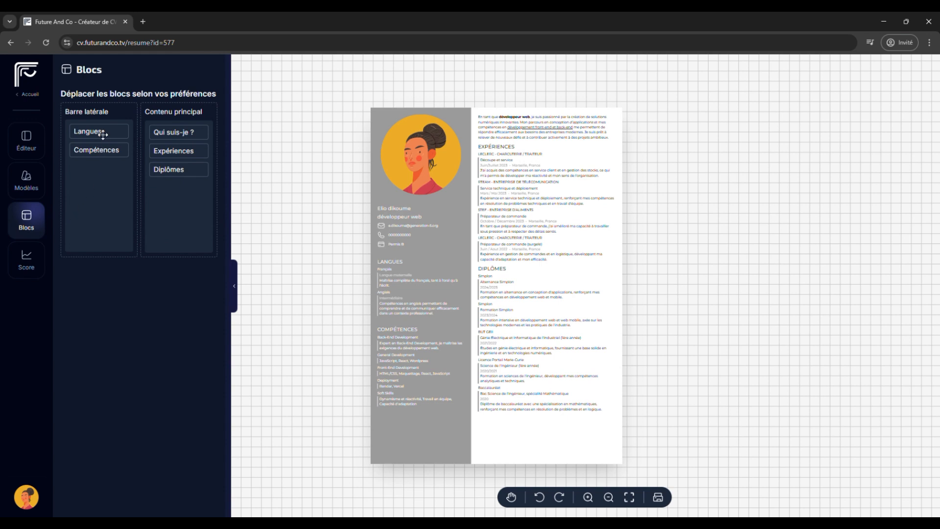
pyautogui.moveTo(98, 132)
pyautogui.mouseDown()
pyautogui.moveTo(177, 145)
pyautogui.moveTo(162, 130)
pyautogui.moveTo(101, 140)
pyautogui.mouseUp()
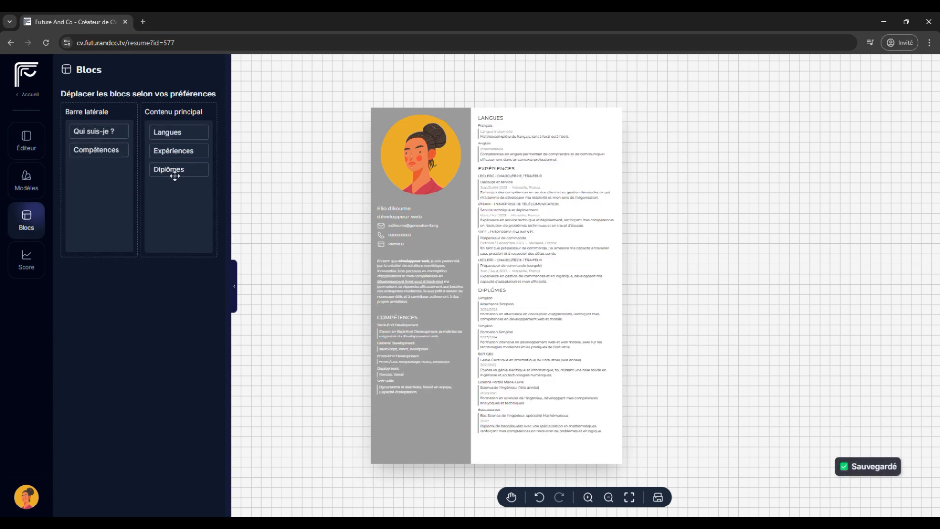
pyautogui.moveTo(173, 174); pyautogui.dragTo(98, 147)
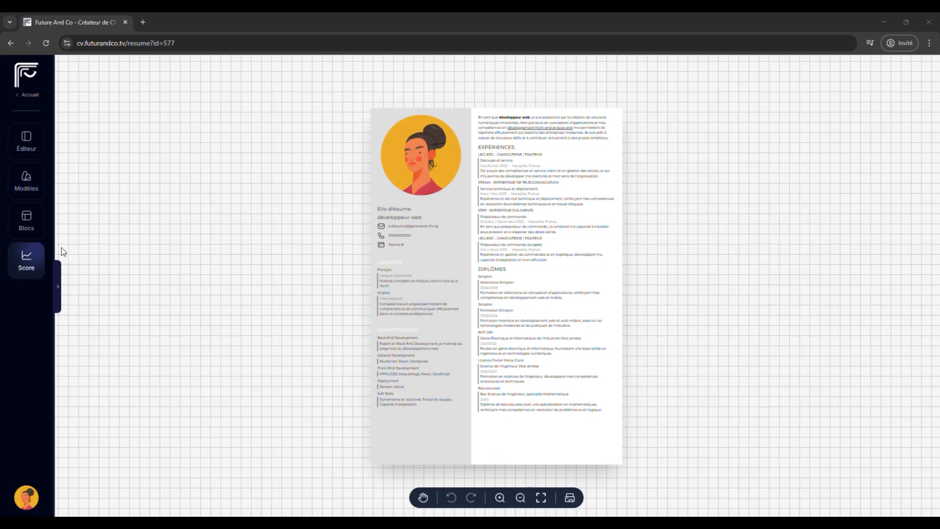
# Step: Calculate the CV's ATS score and read through the improvement recommendations
pyautogui.click(24, 263)
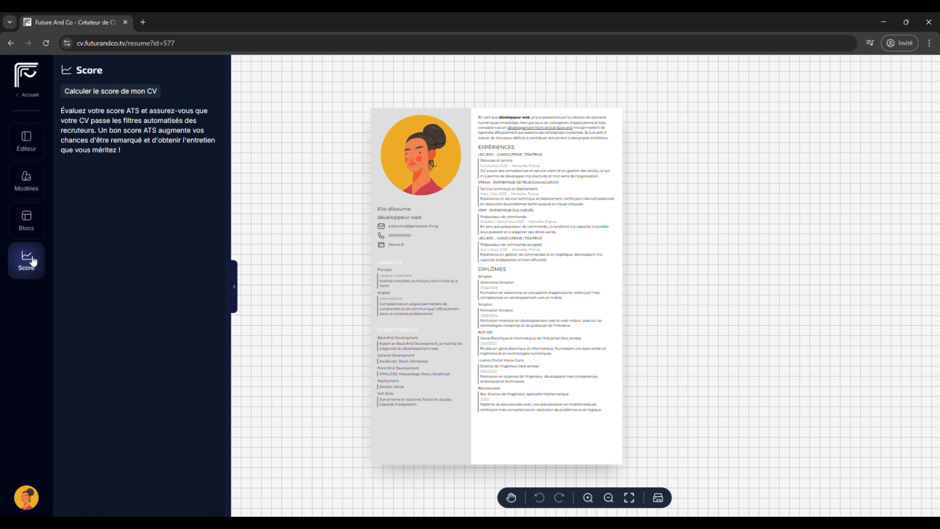
pyautogui.click(132, 93)
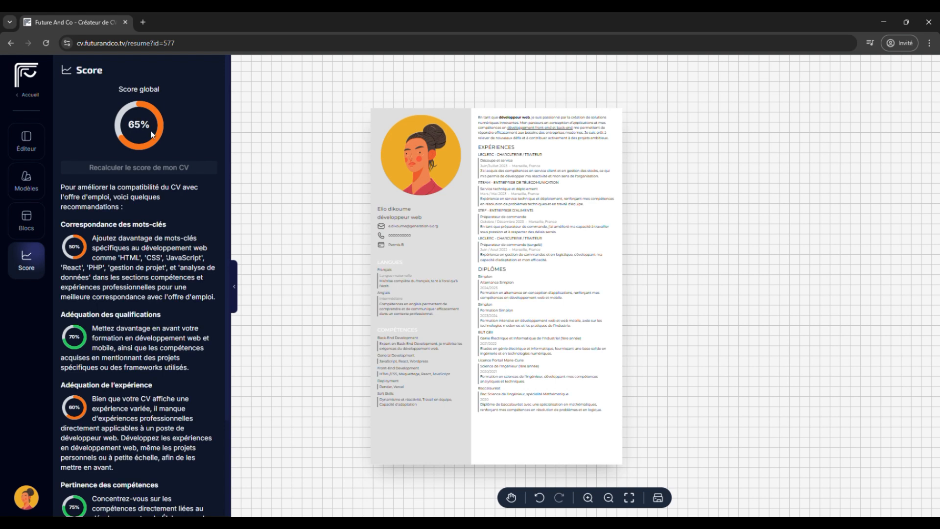
pyautogui.scroll(-2, 154, 208)
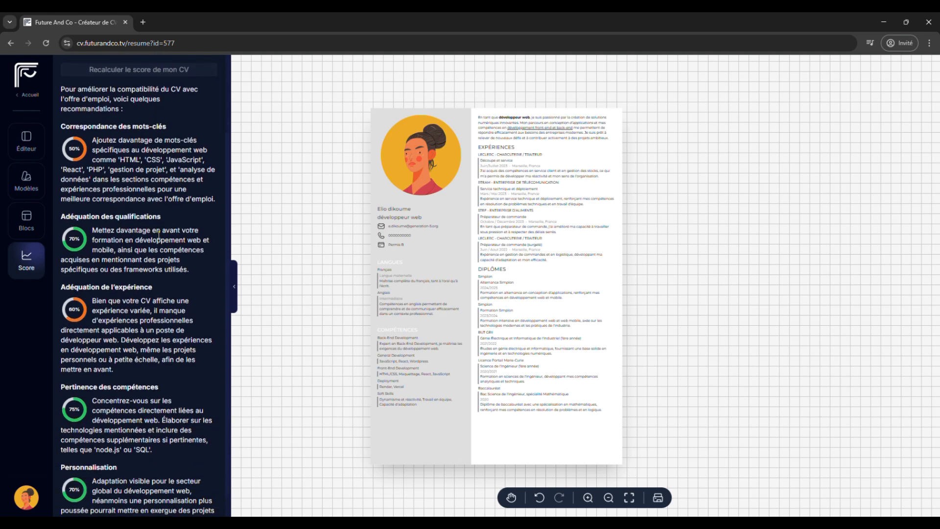
pyautogui.scroll(-1, 159, 243)
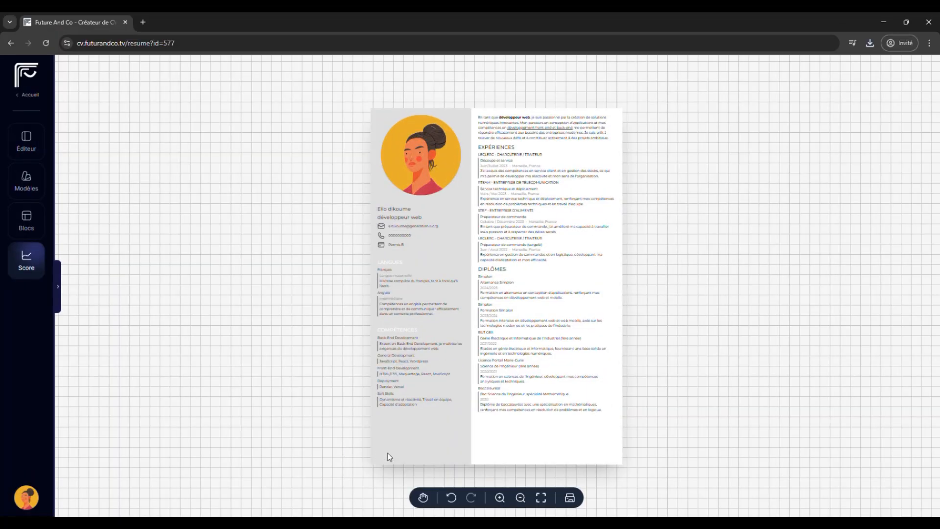
# Step: Export the CV as a PDF file named download in the Documents > Tutoriel folder
pyautogui.click(570, 498)
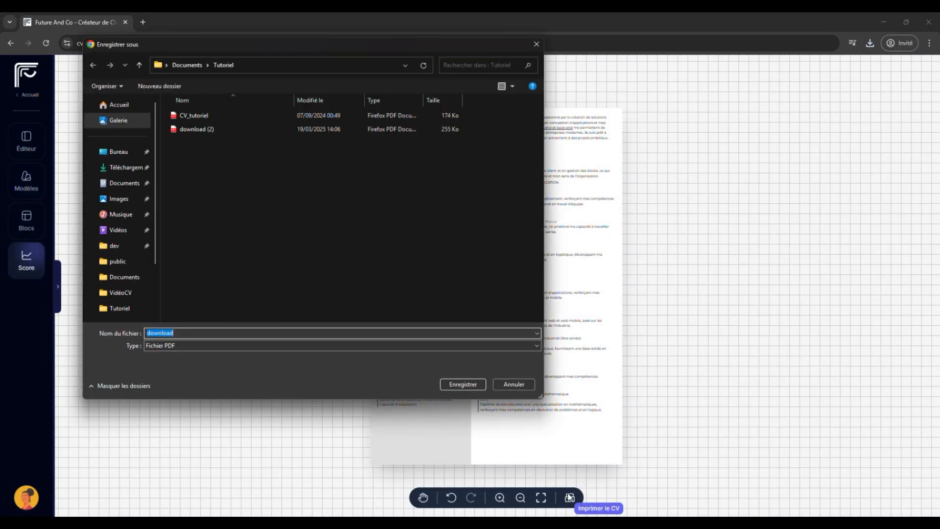
pyautogui.click(484, 384)
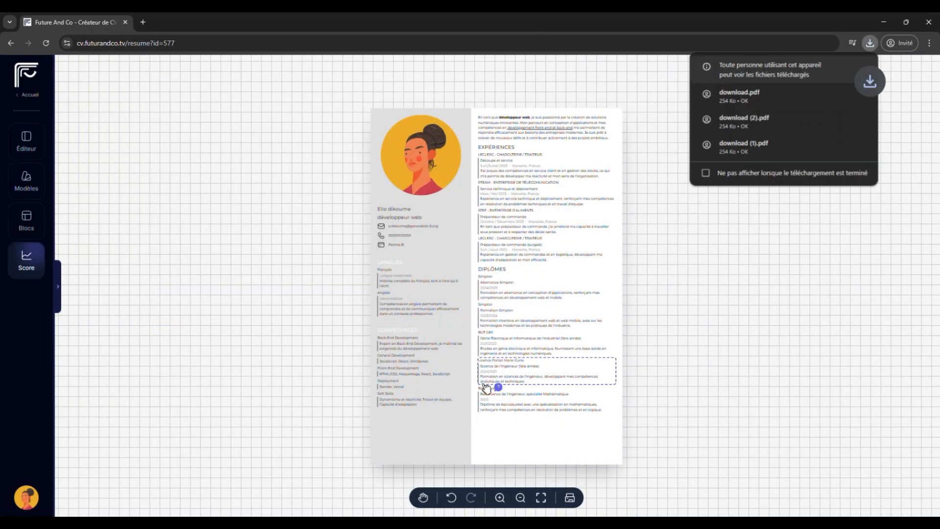